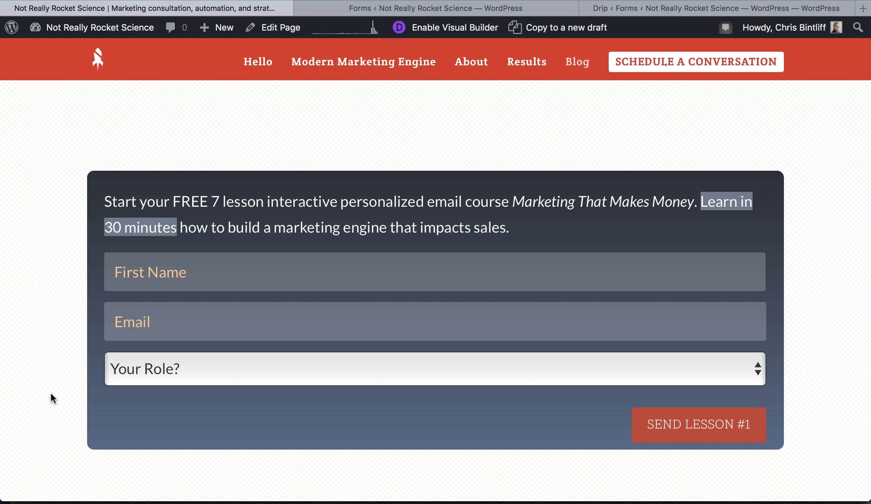
Step: Check the role choices on the homepage sign-up form and view the settings options of its Homepage course offer form in WordPress
click(166, 377)
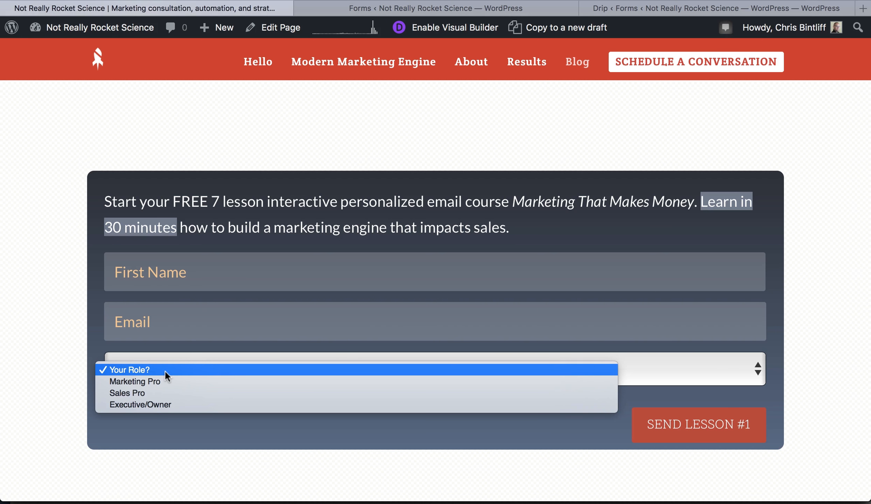
click(65, 301)
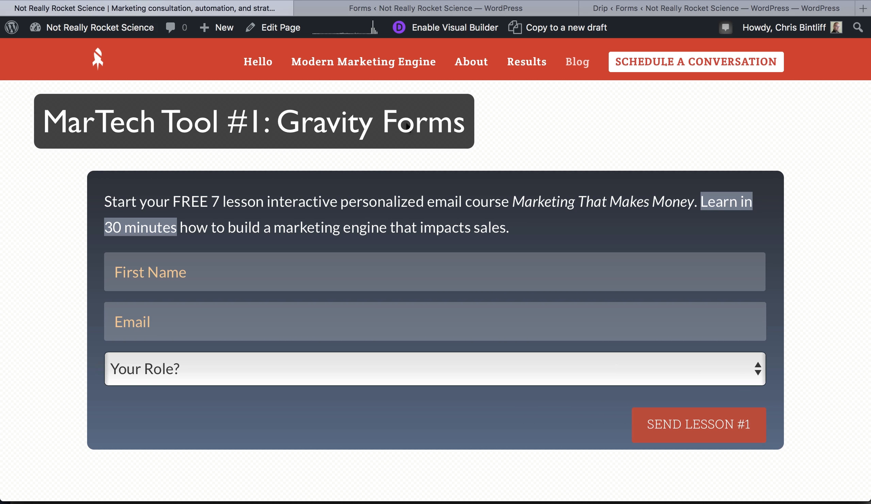
click(443, 9)
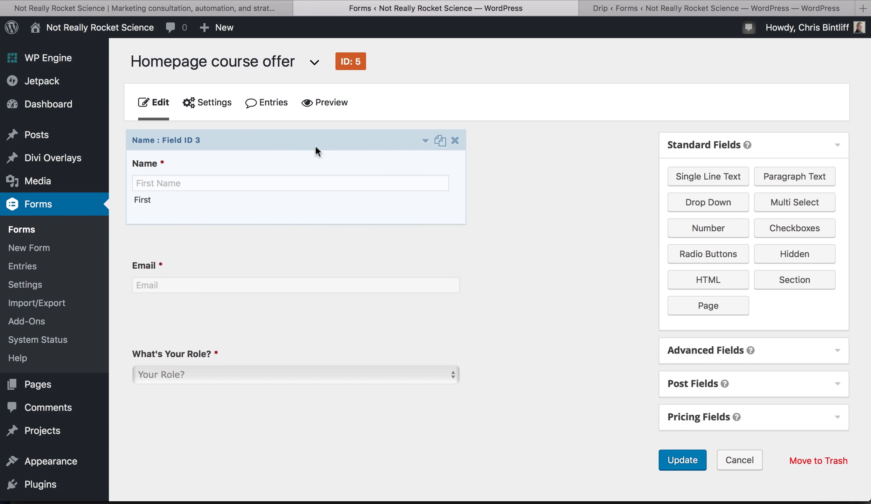
mouse_move(214, 105)
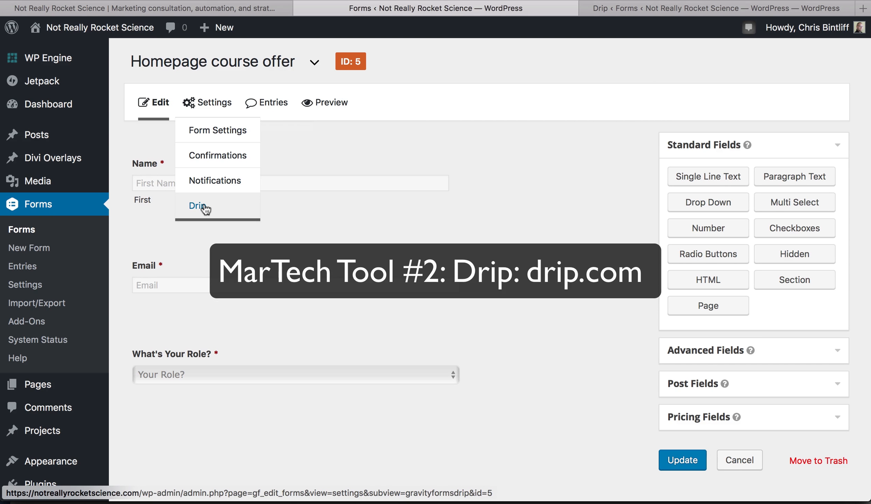
Step: Review the Homepage Course Drip feed, including its Drip action, custom field mappings and tags to add
click(662, 12)
scroll(457, 247, up, 3)
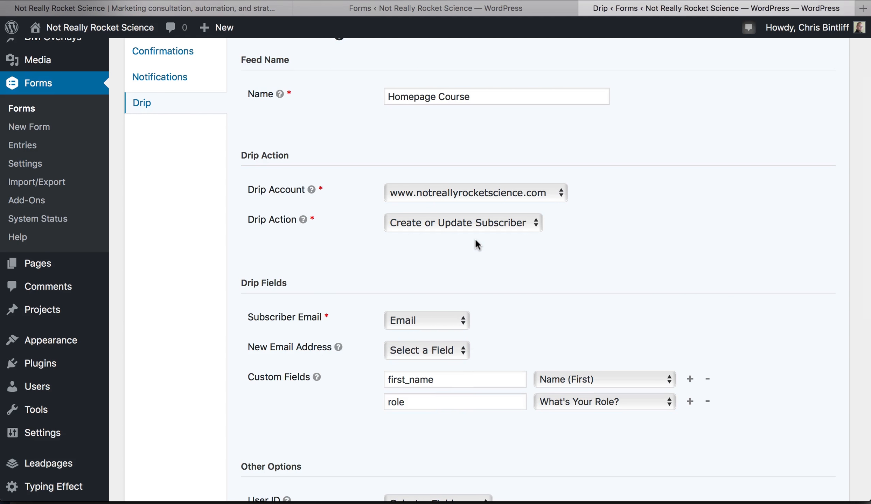
scroll(502, 252, down, 5)
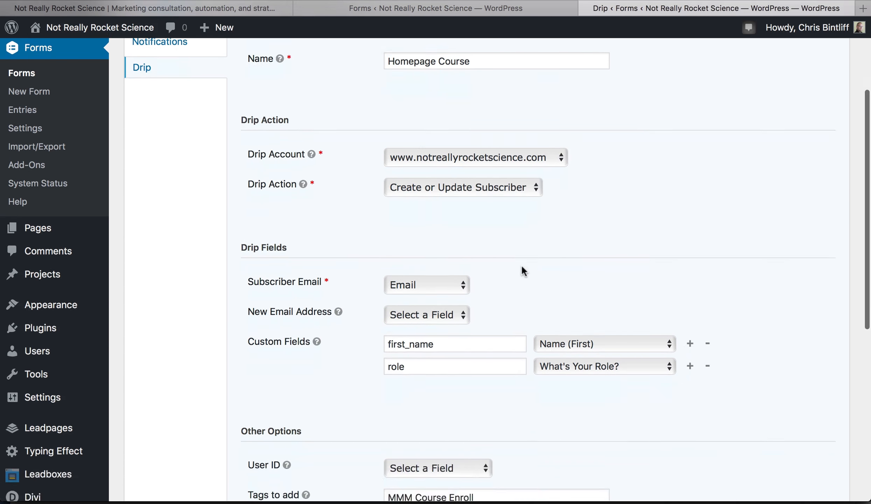
scroll(522, 267, down, 1)
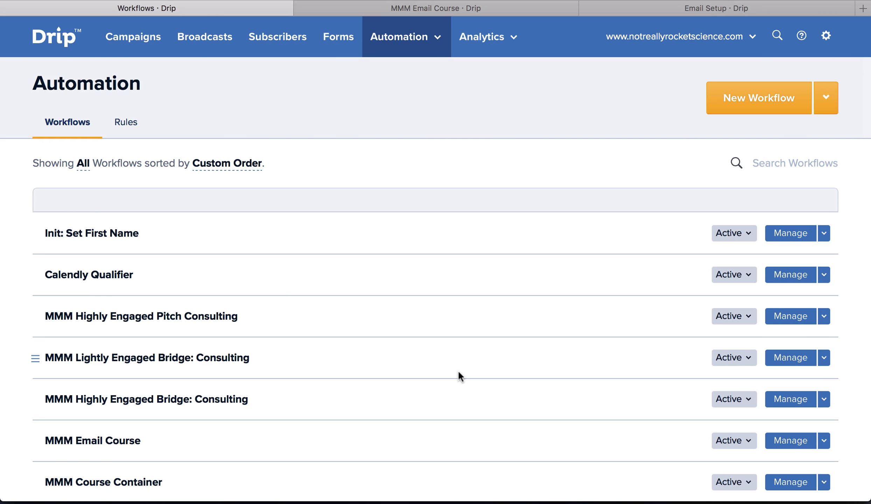
Step: Look through the full list of automation workflows in Drip
scroll(458, 373, down, 5)
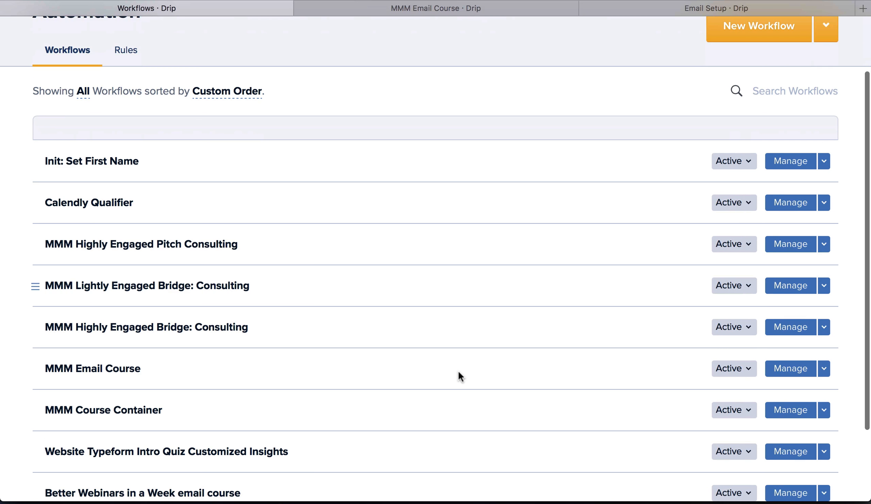
scroll(458, 373, down, 1)
scroll(458, 373, up, 1)
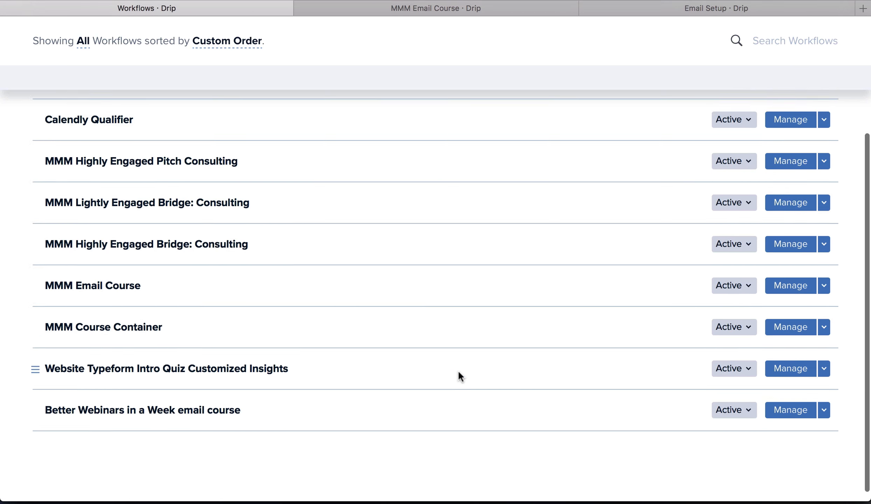
scroll(458, 373, up, 5)
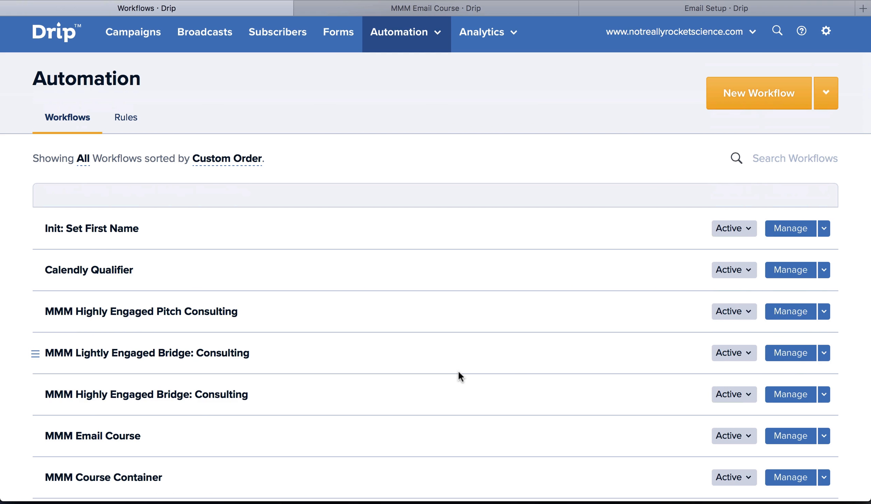
scroll(458, 370, down, 3)
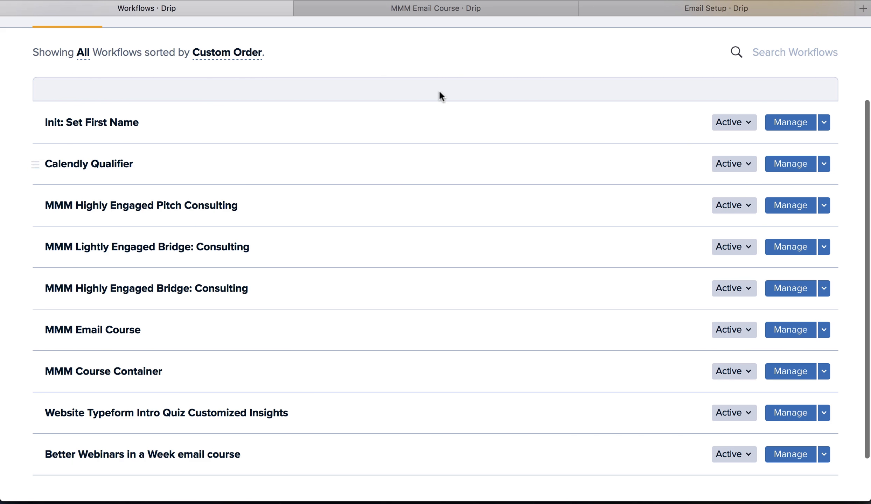
Step: Open the "[ACTION REQUIRED!] Personalize Your Course" email action in the MMM Email Course workflow
click(498, 12)
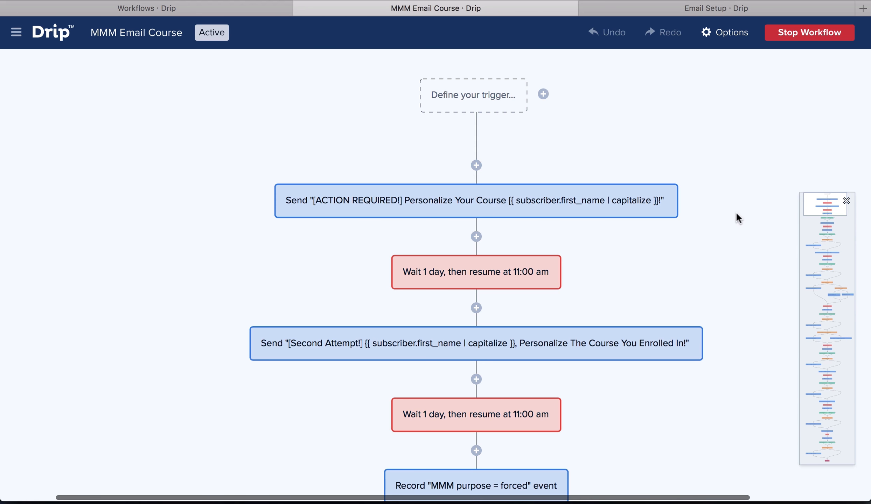
scroll(743, 240, left, 1)
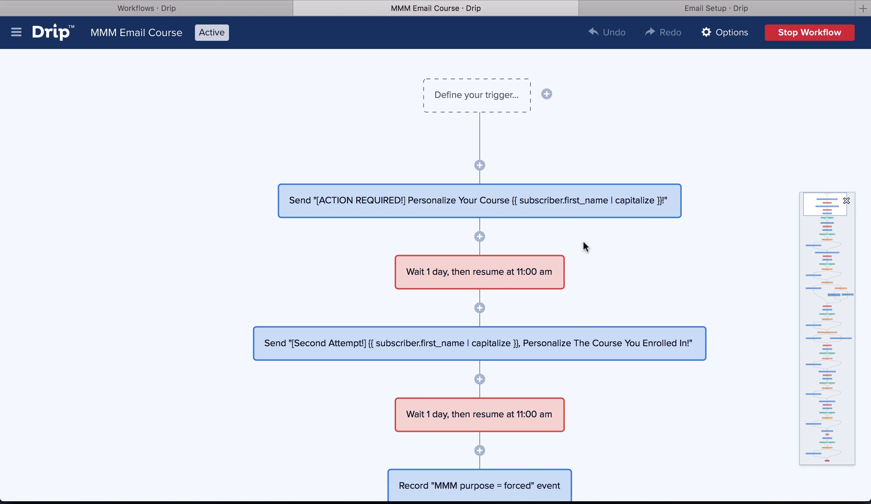
click(540, 206)
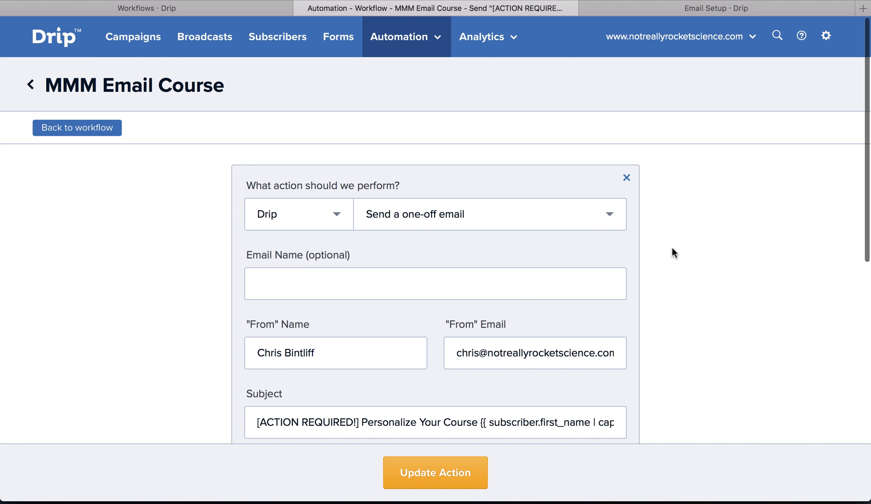
Step: Go to the conditional links in the email's HTML body and enlarge the editor to show more of the message
scroll(672, 246, down, 10)
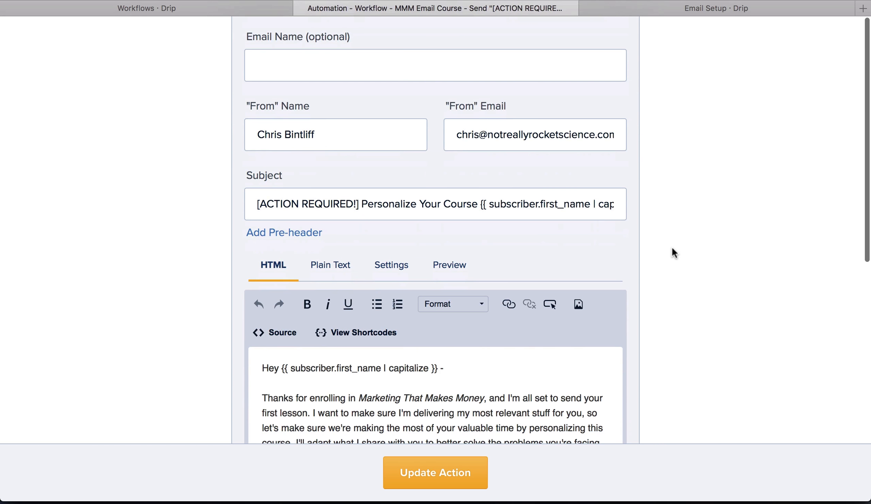
scroll(524, 308, down, 6)
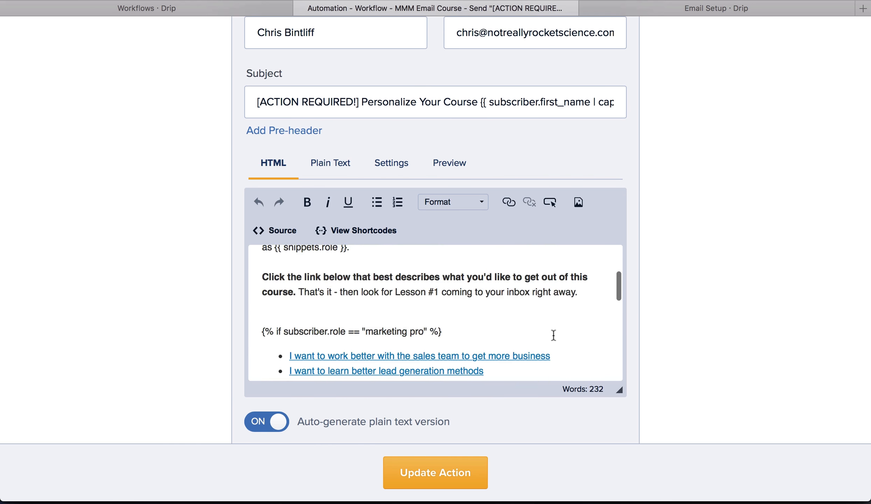
scroll(553, 335, down, 1)
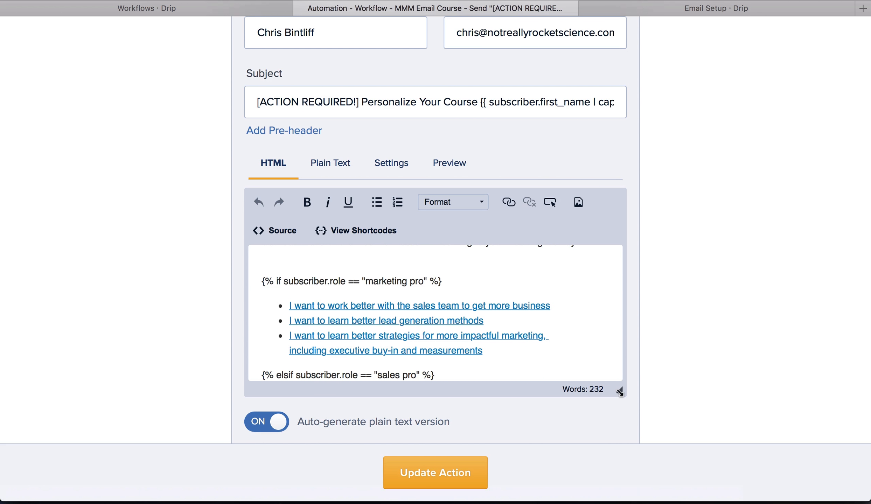
drag(619, 392, 627, 442)
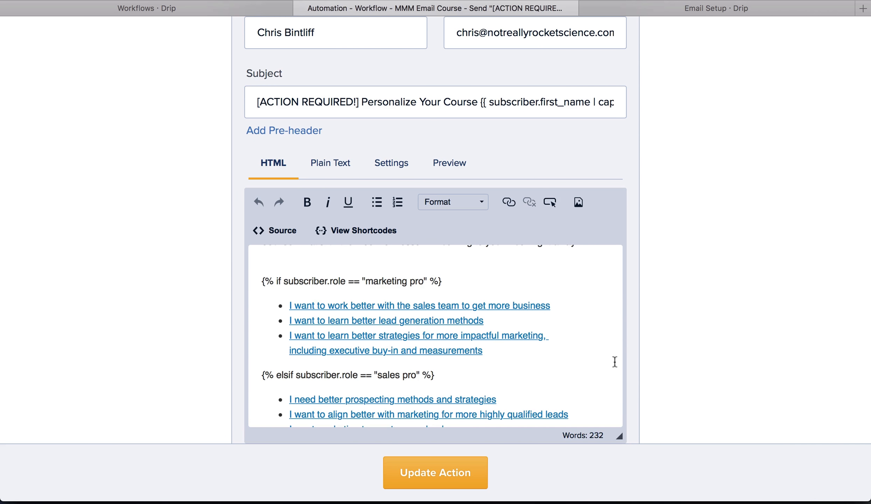
Step: Examine the email body's greeting, role snippet and conditional links for each subscriber role, along with the received copy in the mail app
scroll(615, 362, down, 3)
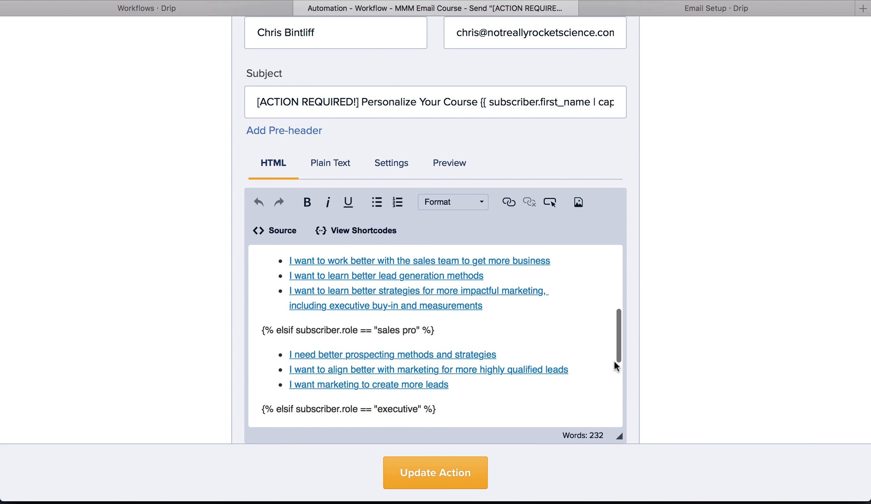
scroll(614, 360, up, 1)
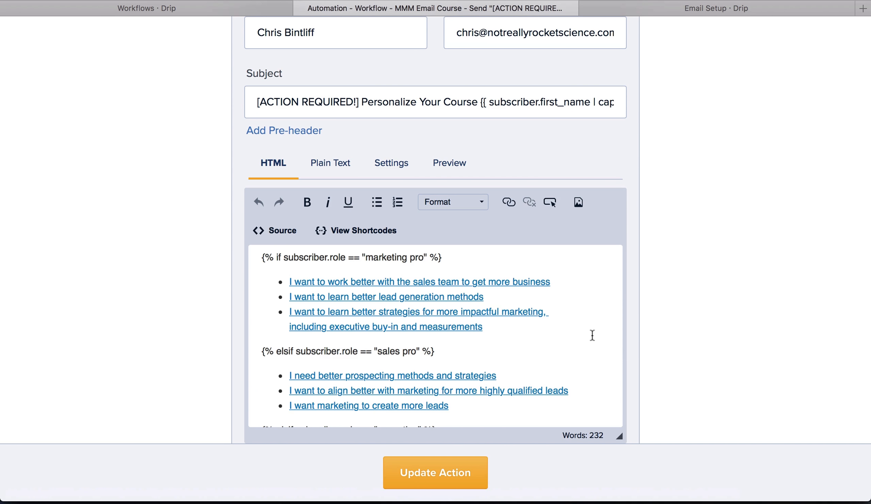
scroll(592, 336, down, 10)
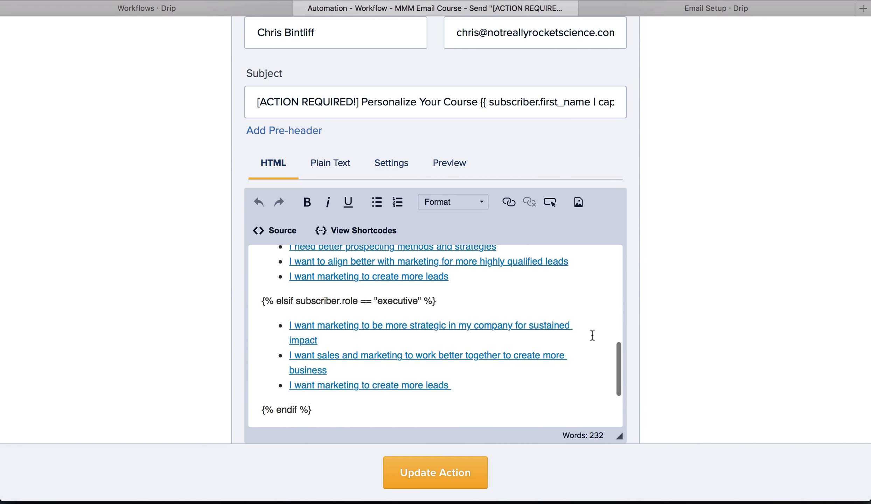
scroll(592, 335, down, 4)
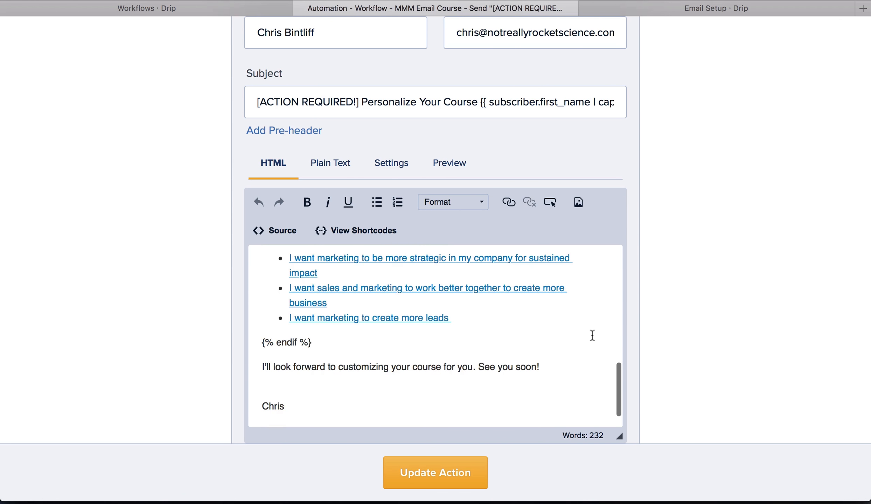
scroll(592, 336, up, 4)
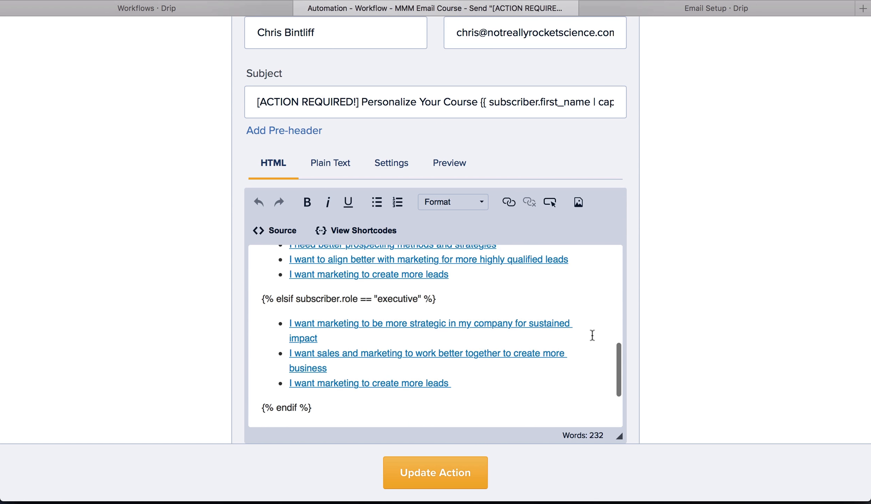
scroll(593, 336, up, 8)
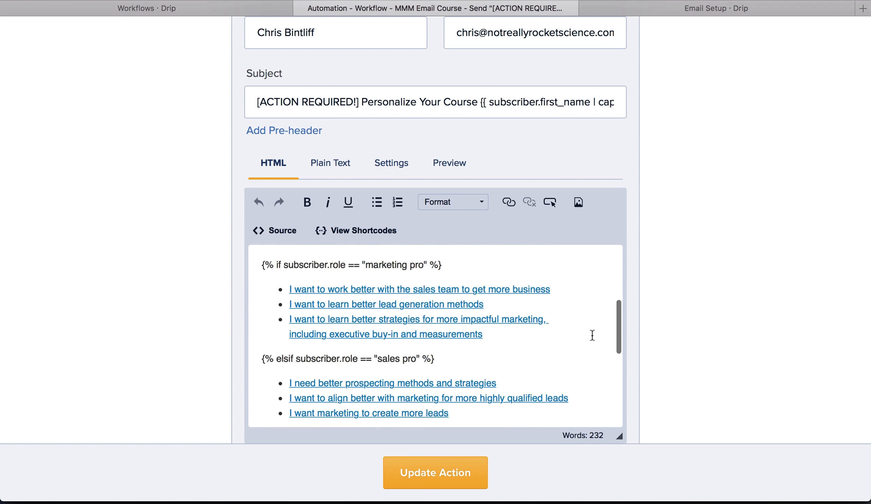
scroll(593, 336, up, 6)
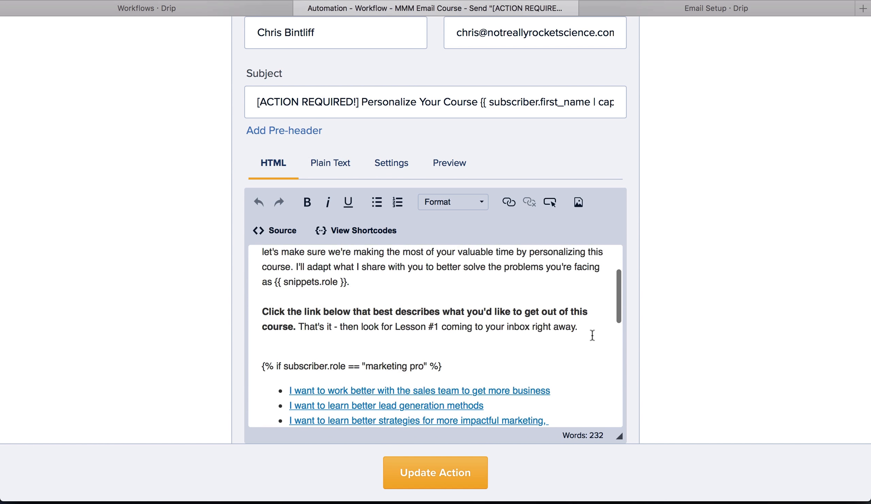
scroll(592, 336, up, 4)
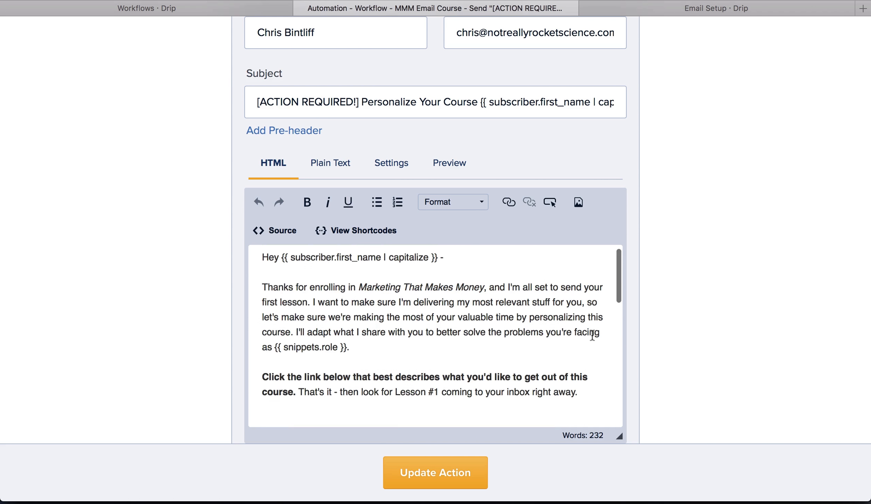
scroll(593, 335, up, 1)
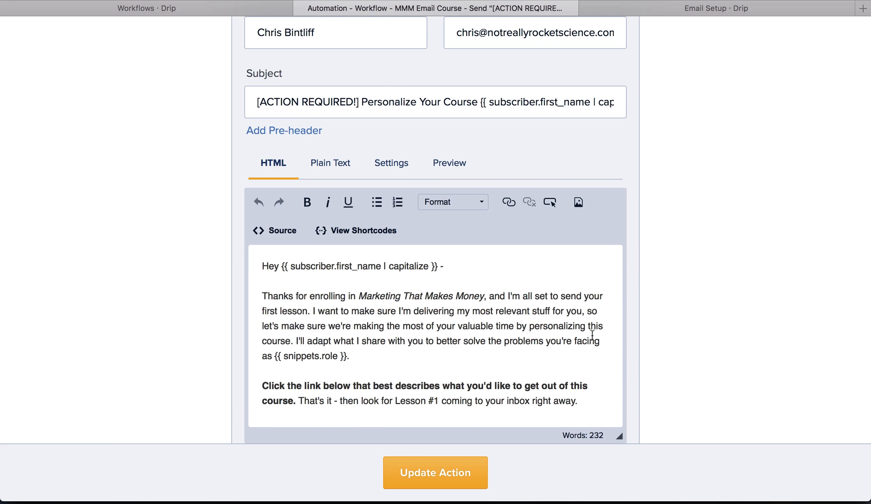
scroll(593, 335, down, 3)
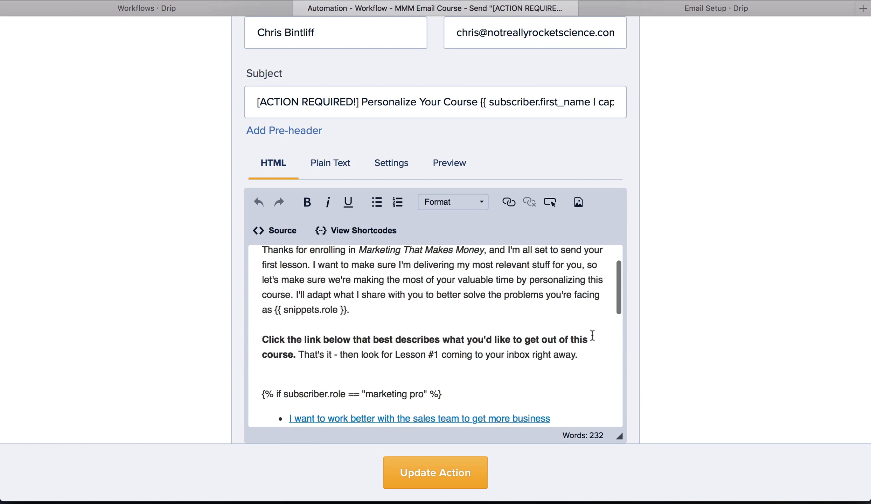
scroll(592, 335, down, 3)
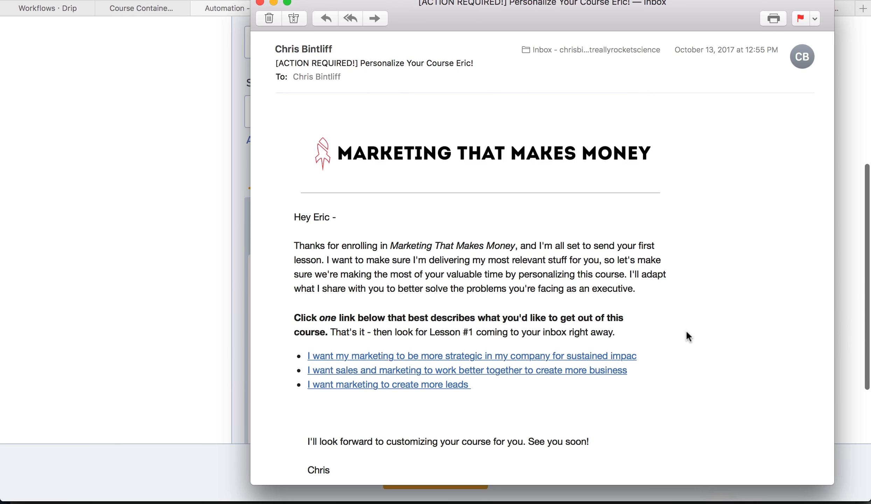
scroll(700, 333, down, 2)
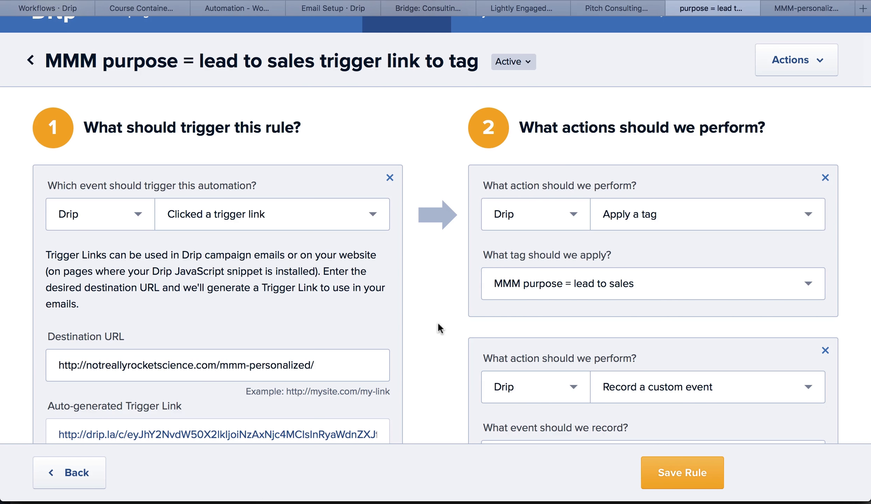
Step: Examine the "MMM purpose = lead to sales" rule in Drip, including its trigger link, applied tag and recorded custom event
scroll(438, 328, down, 3)
scroll(438, 324, down, 2)
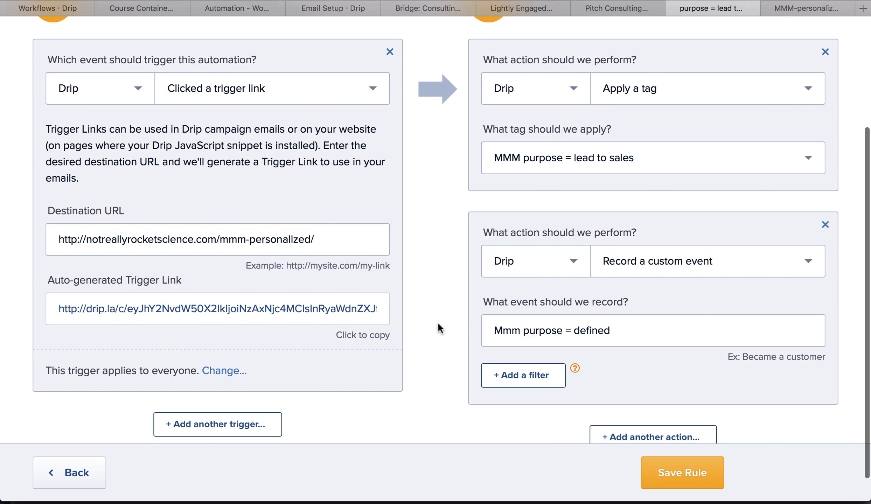
scroll(438, 322, up, 1)
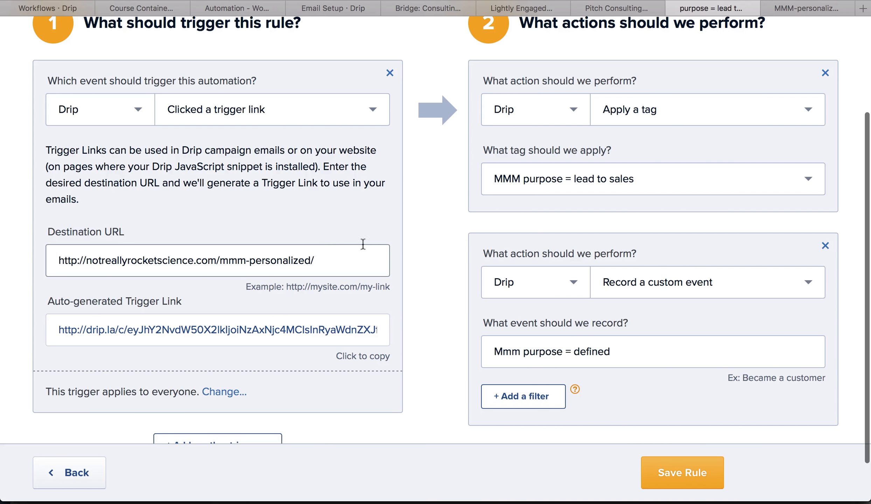
scroll(428, 223, up, 2)
scroll(427, 224, down, 1)
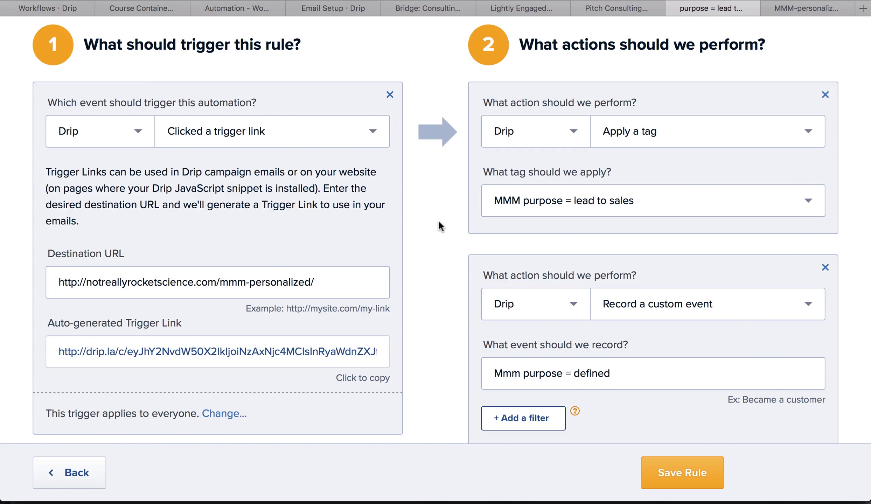
scroll(441, 227, down, 3)
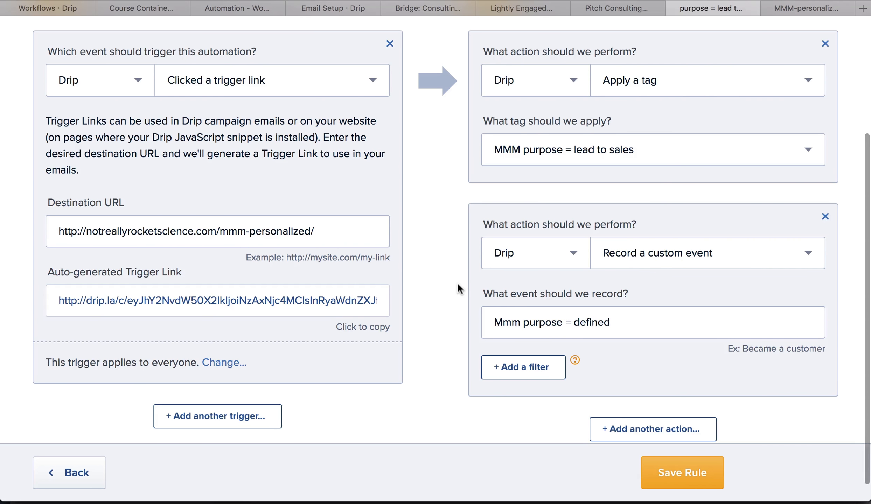
scroll(458, 282, up, 1)
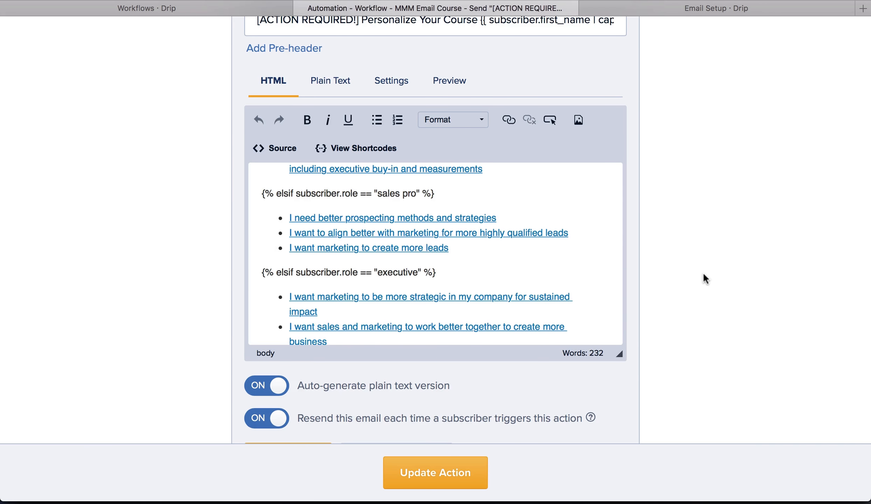
Step: Locate the {{ snippets.role }} shortcode in the email's HTML body and compare it with the role phrase in the received email
scroll(594, 245, up, 3)
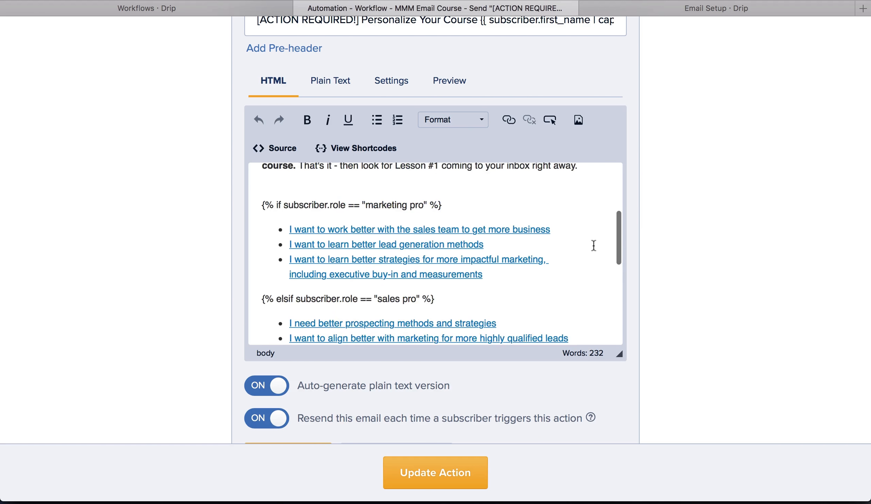
scroll(594, 246, up, 4)
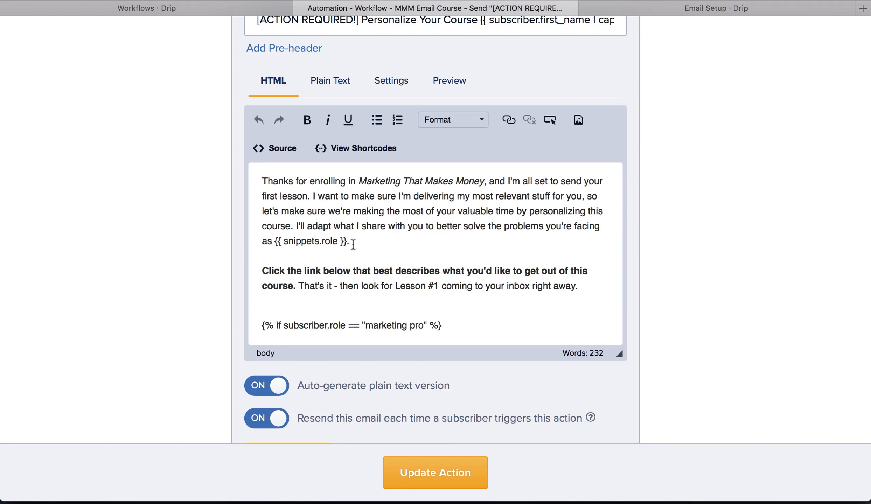
drag(347, 241, 307, 242)
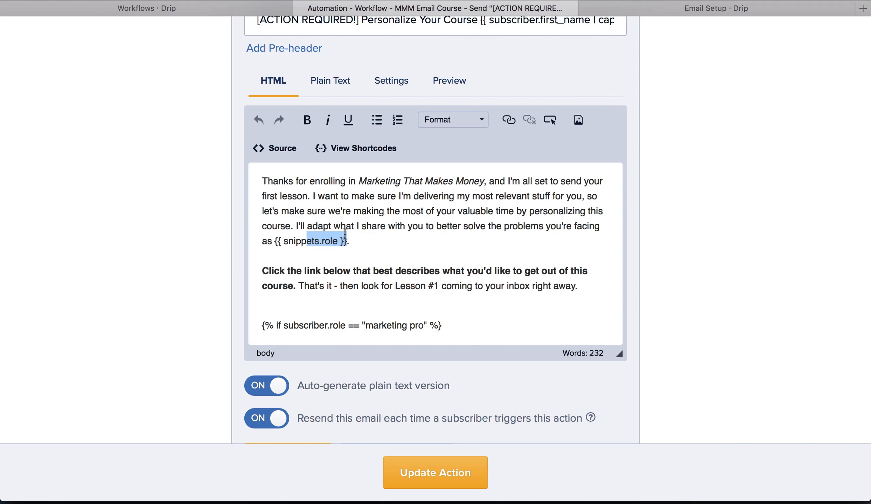
click(735, 11)
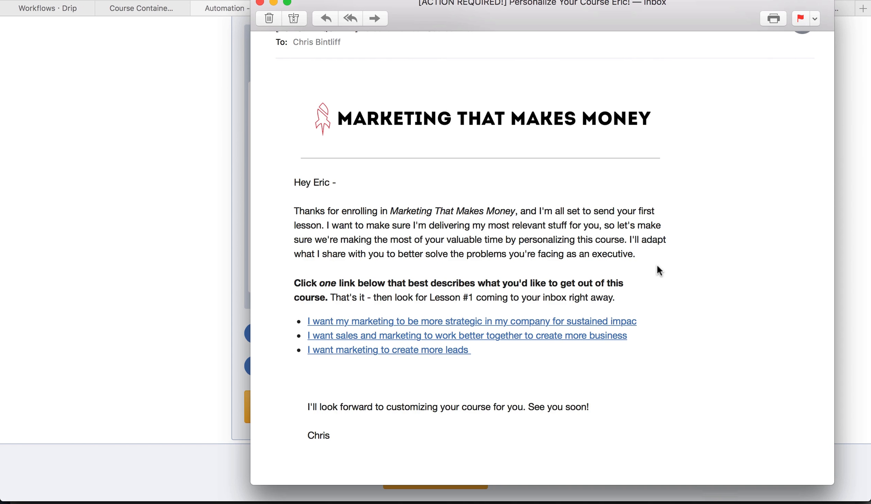
drag(635, 252, 535, 253)
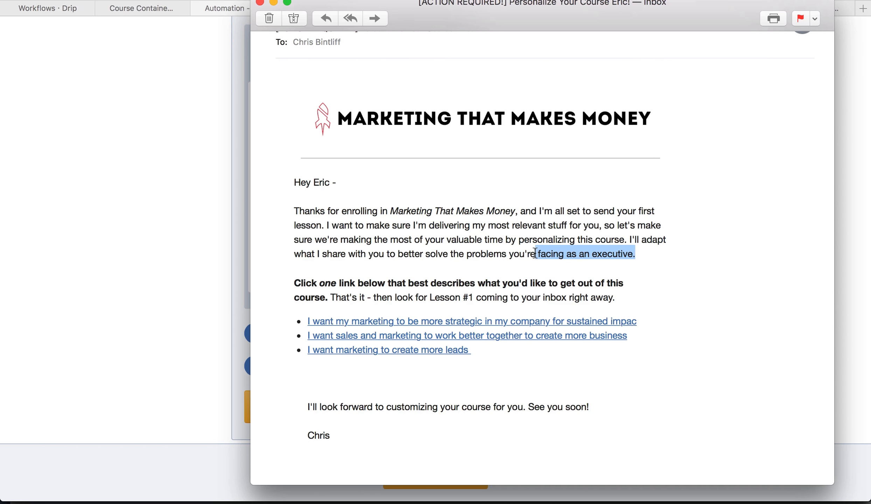
click(689, 275)
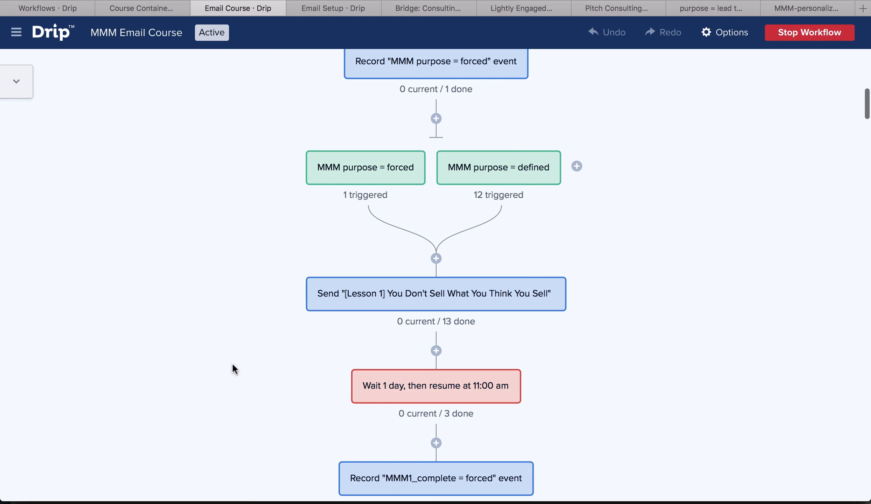
Step: Examine the MMM Email Course workflow from the Lesson 1 email through the "MMM1_complete" goals and the MMM_score branch
scroll(233, 369, down, 3)
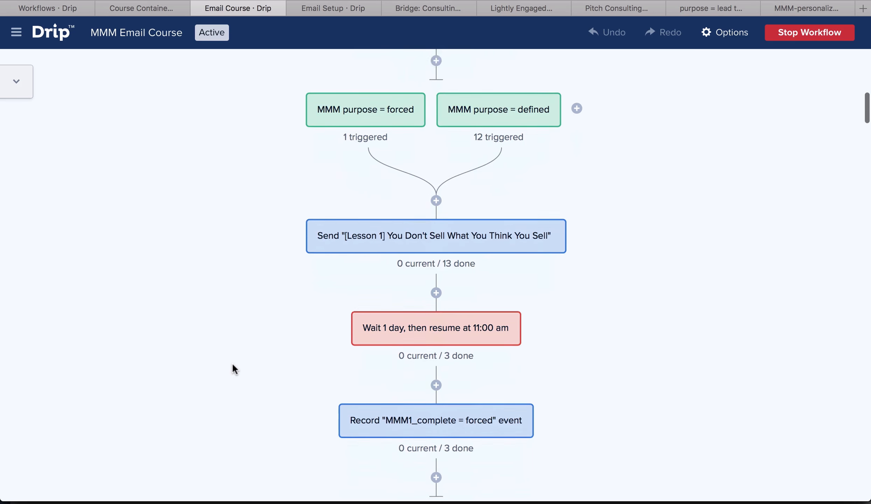
scroll(234, 368, down, 10)
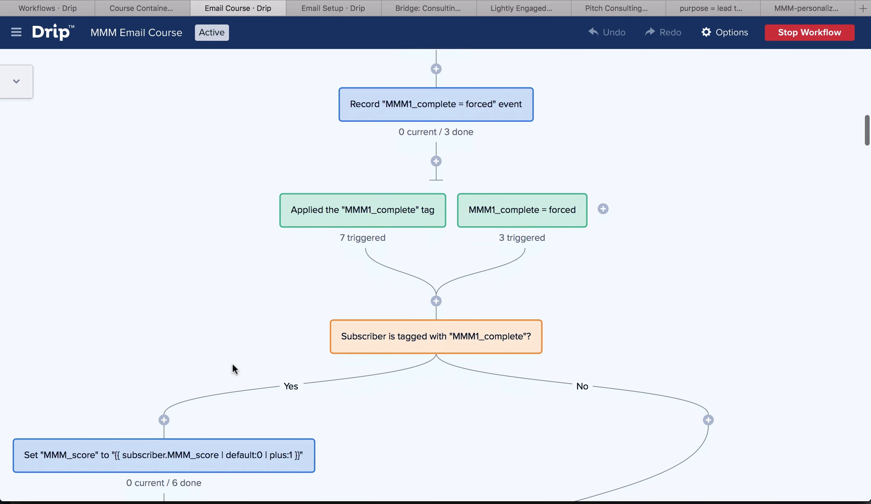
scroll(234, 368, down, 3)
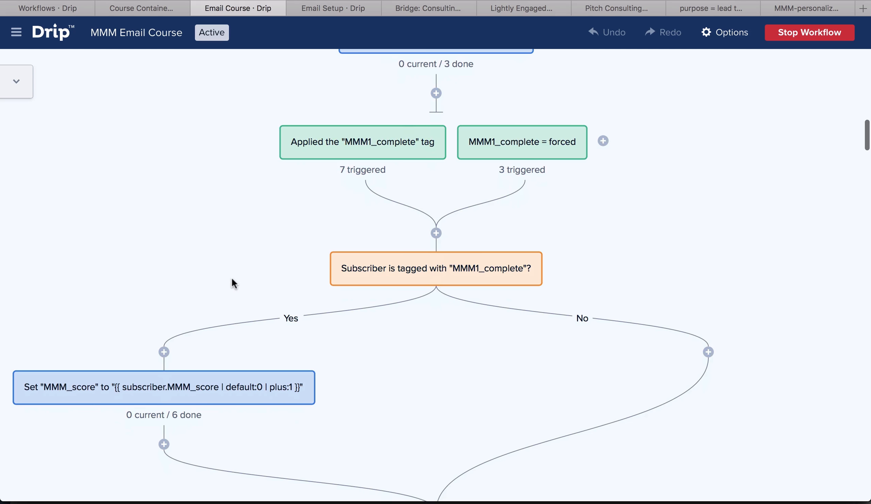
scroll(233, 280, down, 2)
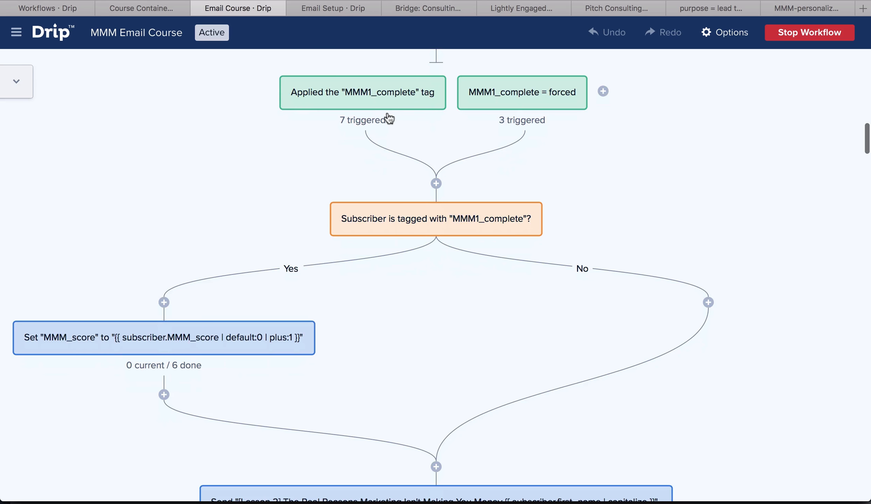
scroll(428, 134, up, 6)
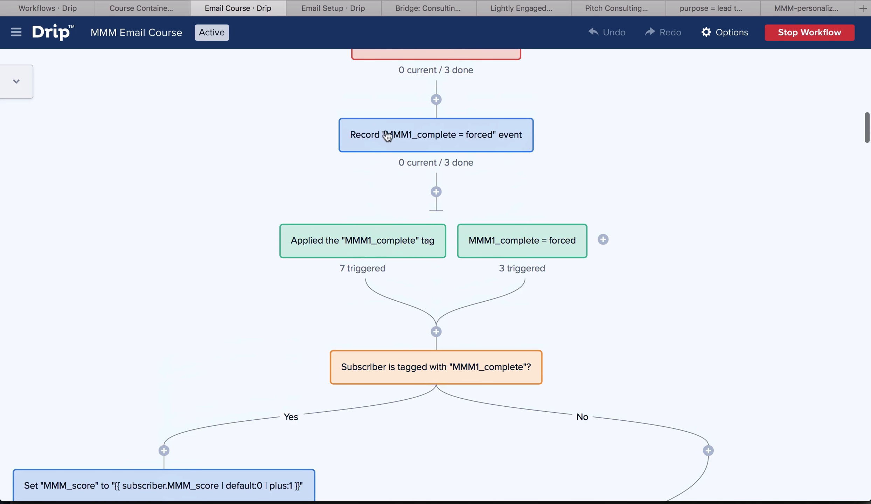
scroll(385, 136, up, 4)
scroll(321, 133, up, 3)
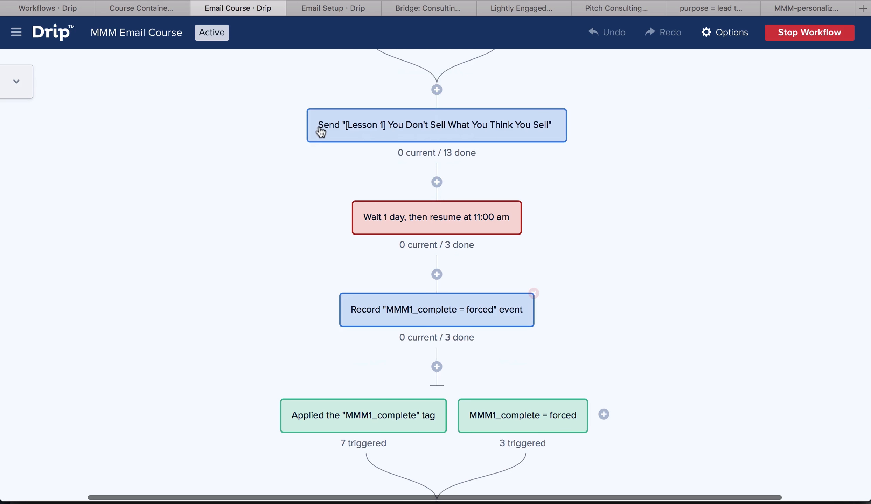
scroll(310, 164, down, 2)
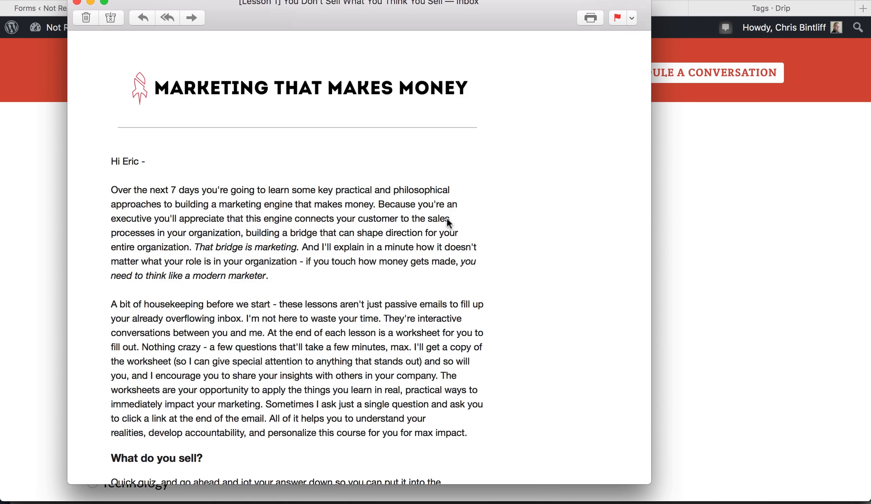
Step: Read the received Lesson 1 email down to its worksheet link, and review the questions on the Marketing That Makes Money Worksheet 1 page
scroll(448, 222, down, 10)
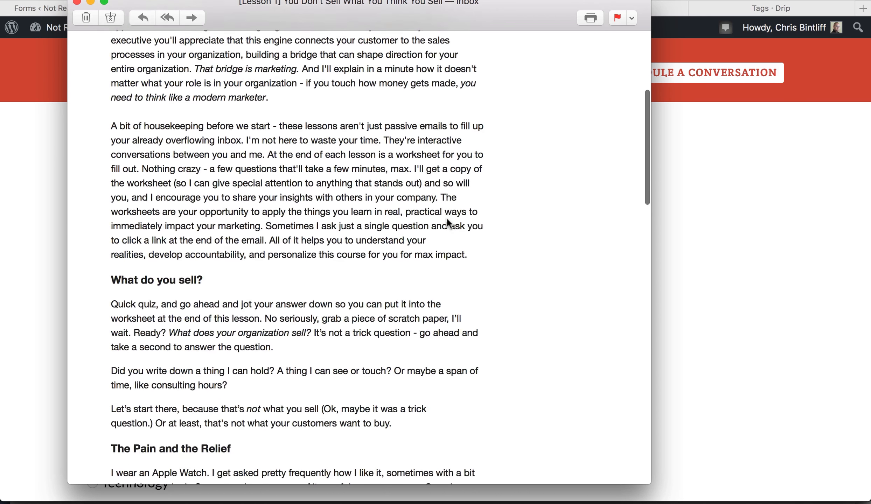
scroll(447, 220, down, 20)
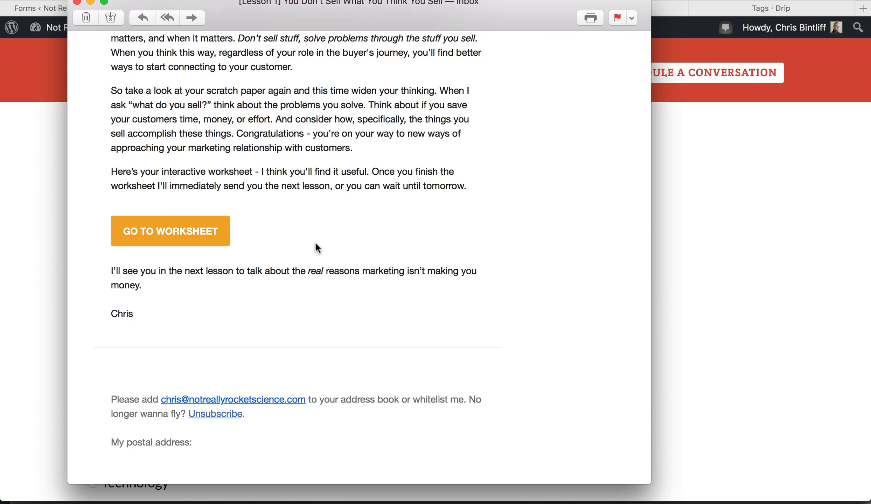
click(30, 210)
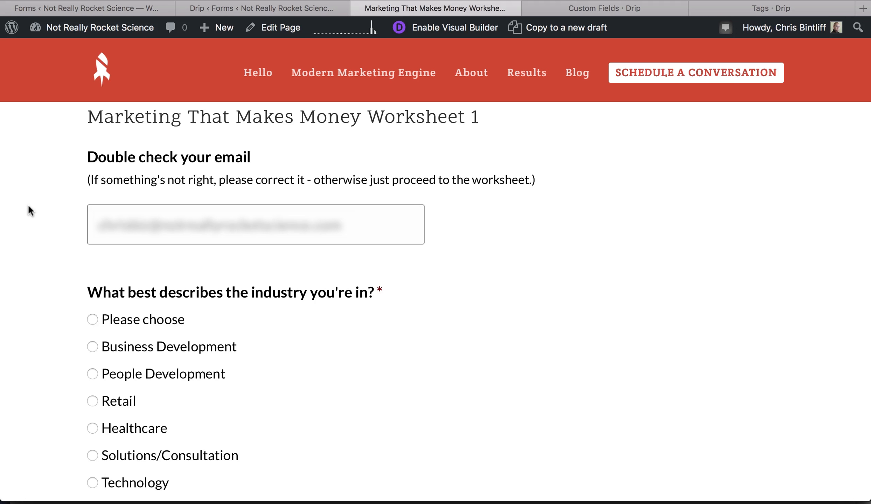
scroll(29, 209, down, 6)
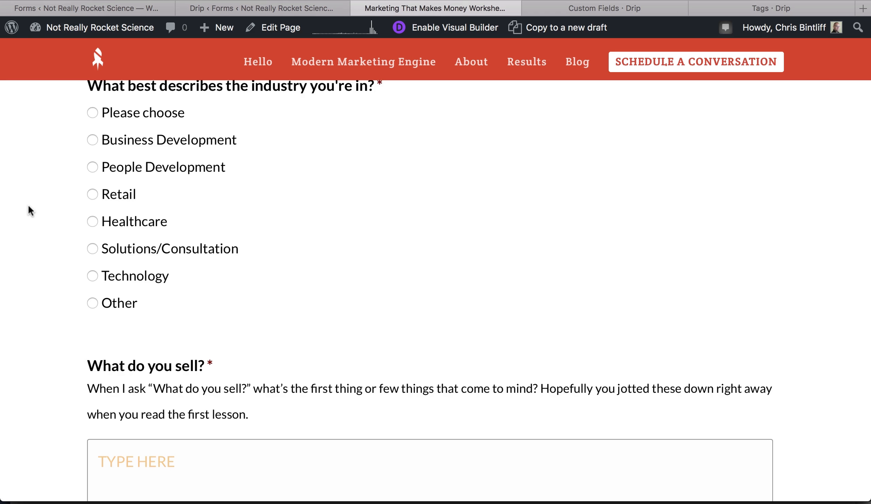
Step: Return to the MMM Email Course workflow in Drip and follow its sequence from the personalization email past Lesson 2
key(ctrl+Tab)
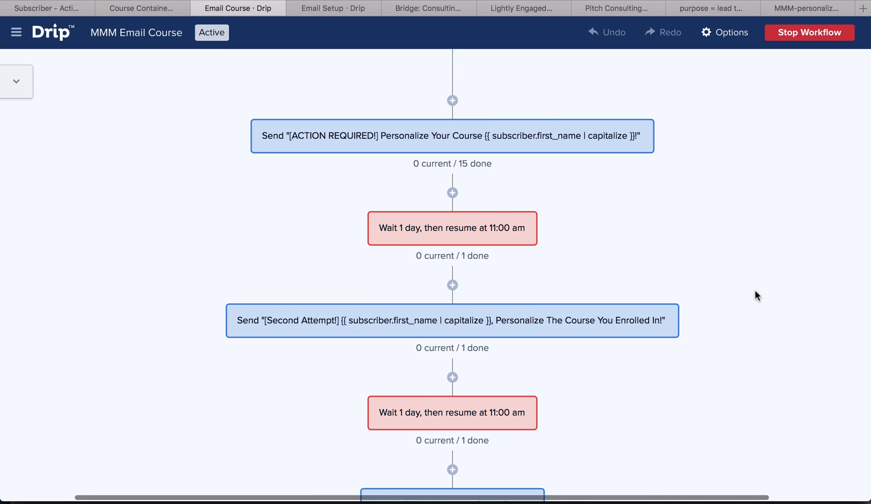
scroll(757, 296, down, 15)
scroll(757, 296, down, 12)
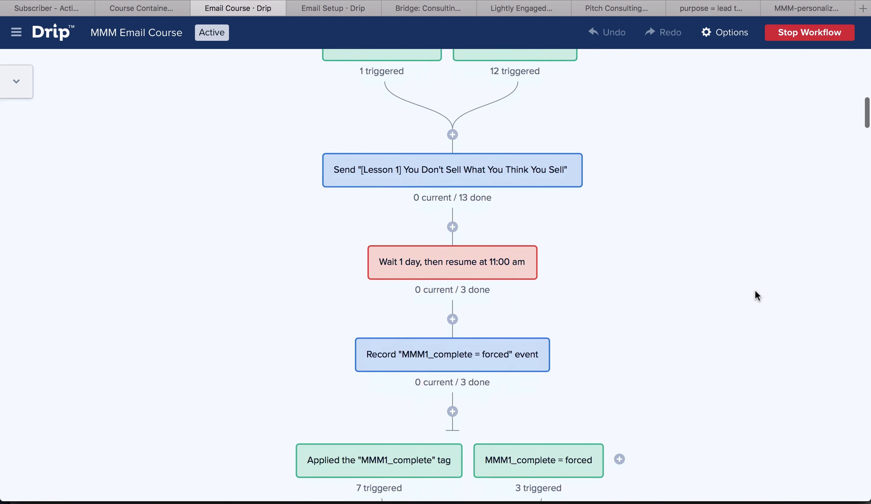
scroll(757, 296, down, 6)
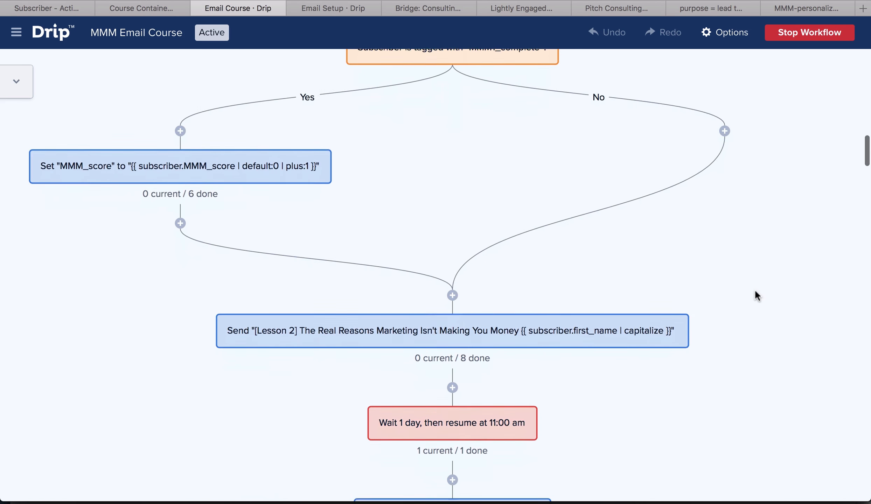
scroll(773, 321, down, 20)
Step: Check the Calendly consultation goals near the end of the MMM Course Container workflow and bring up the Calendly Qualifier workflow
drag(835, 443, 835, 443)
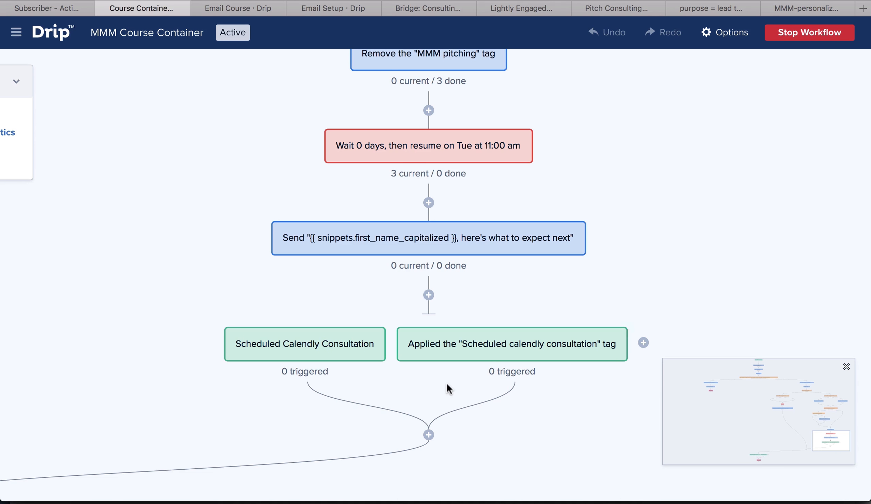
scroll(449, 388, down, 2)
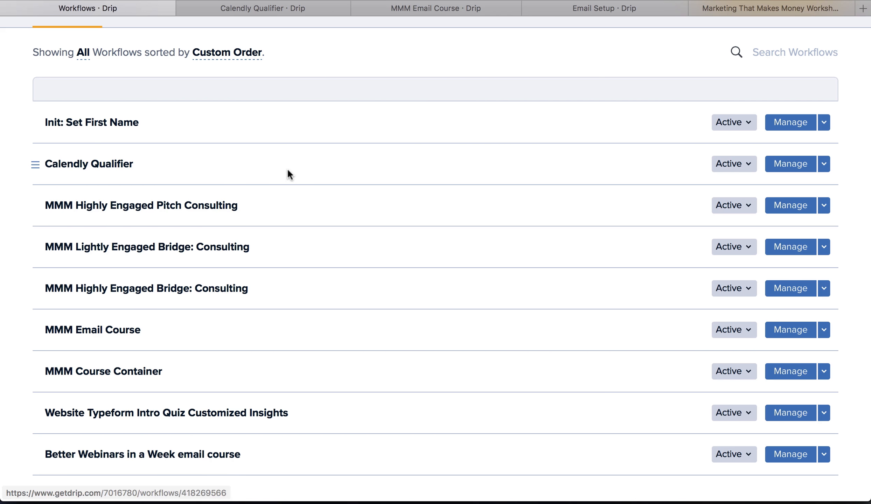
click(308, 9)
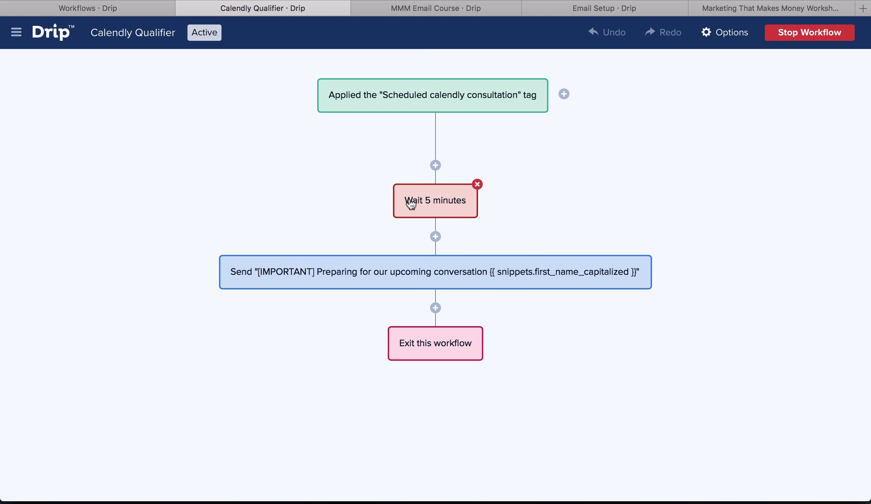